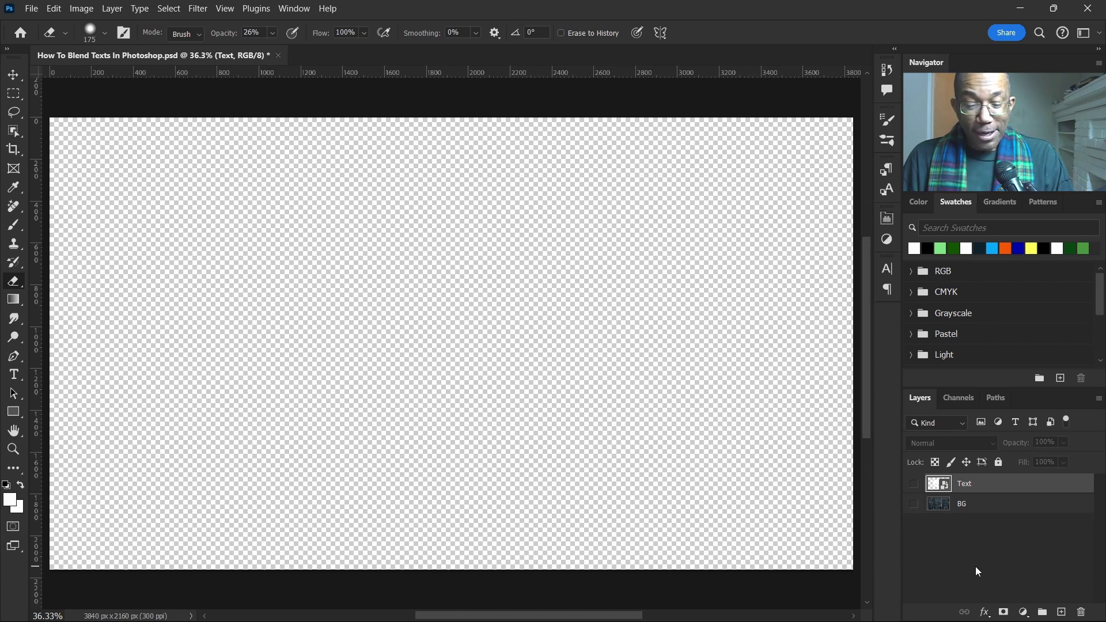
Step: Turn on visibility of the BG wood layer and the MAKE IT BLEND text layer
click(912, 504)
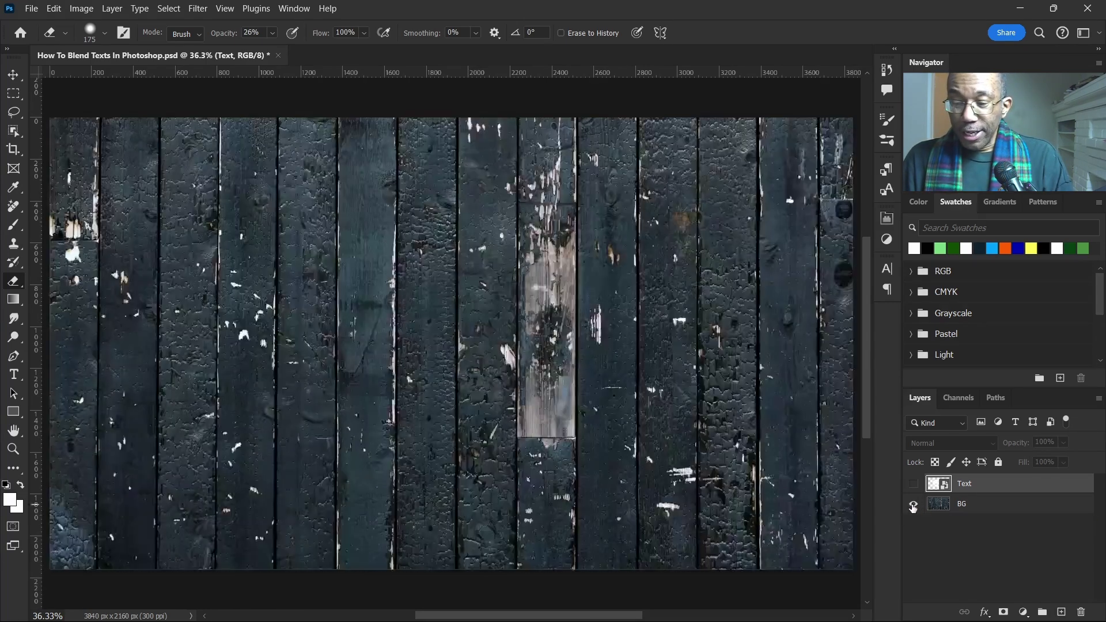
click(913, 484)
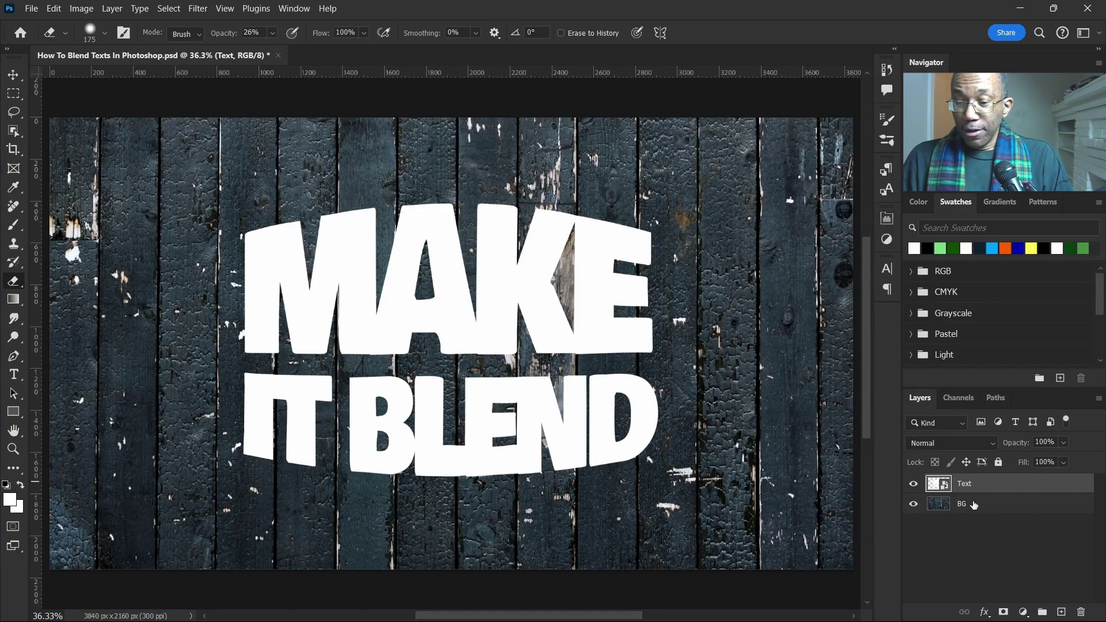
Step: In the Text layer's Blend If, split the Underlying Layer shadow slider to 38/67
double_click(1066, 486)
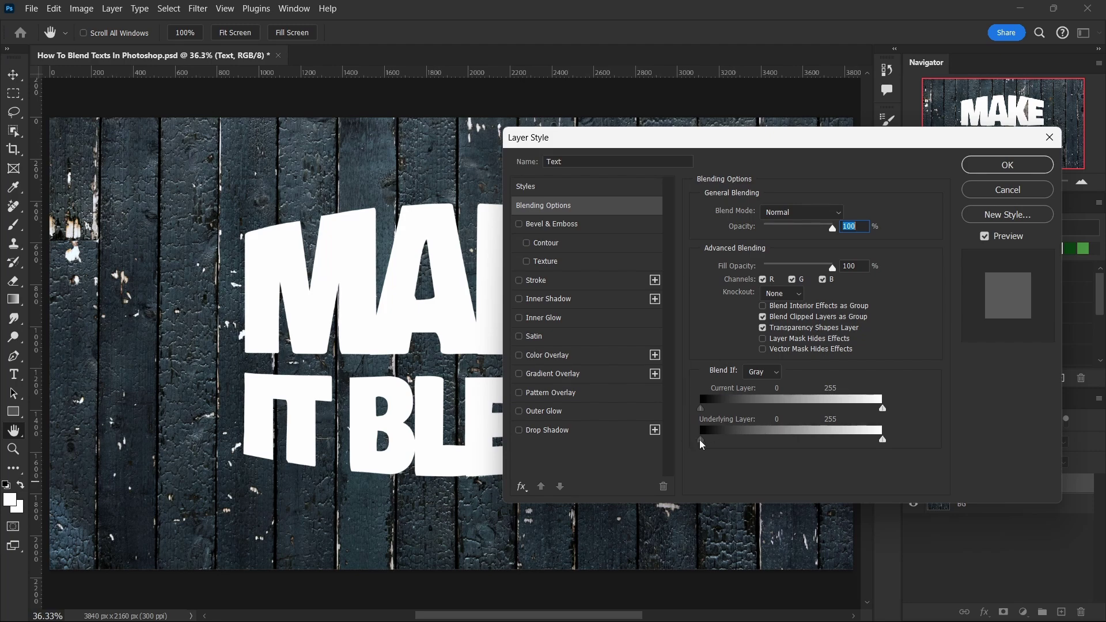
drag(702, 443, 748, 443)
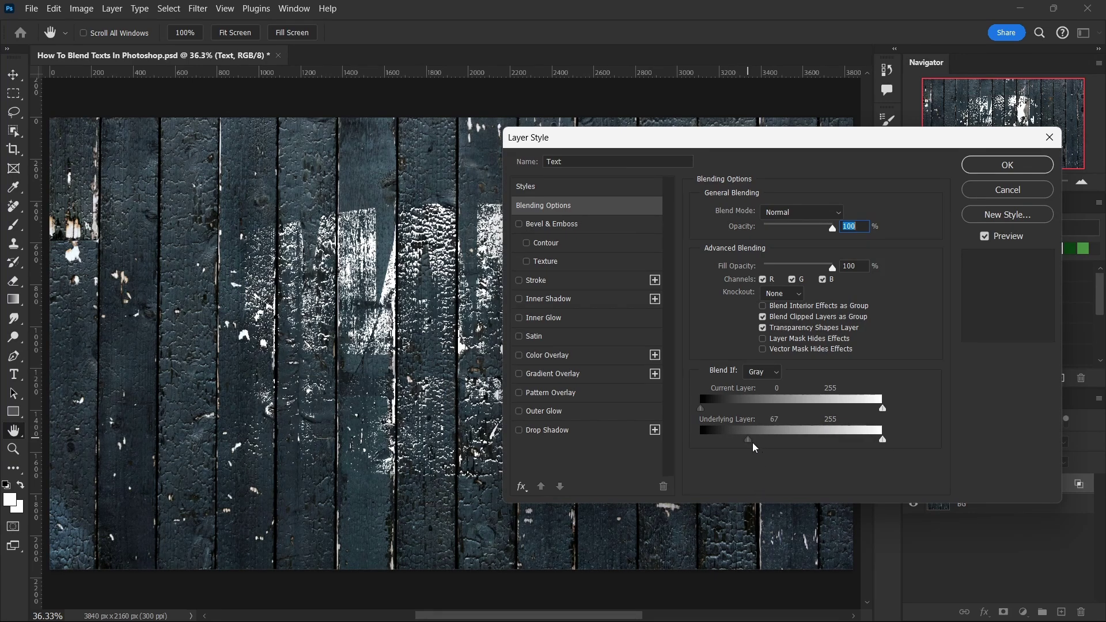
key(alt)
drag(751, 442, 763, 443)
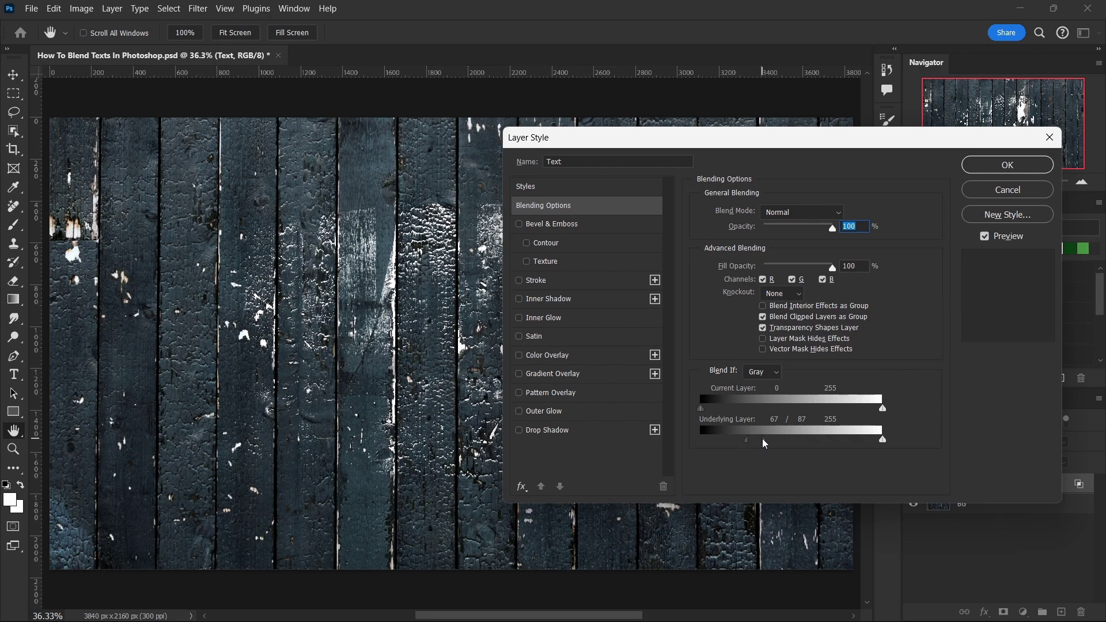
mouse_move(746, 441)
mouse_down()
mouse_move(725, 441)
mouse_move(750, 449)
mouse_up()
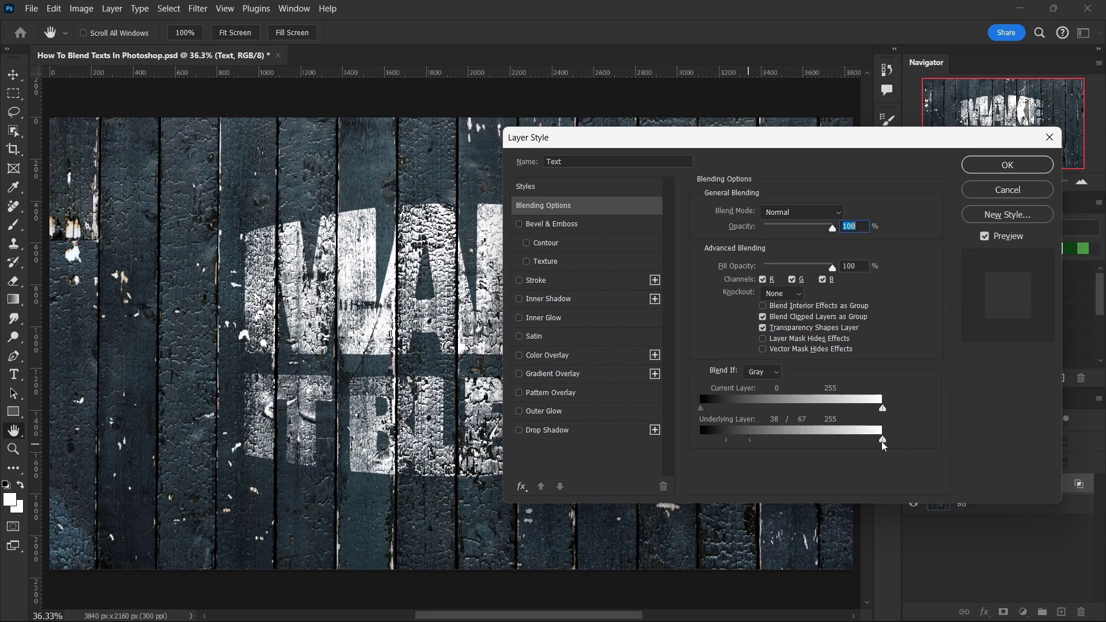
Step: Split the Underlying Layer highlight slider to 66/98 and apply the layer style with OK
drag(885, 444, 751, 445)
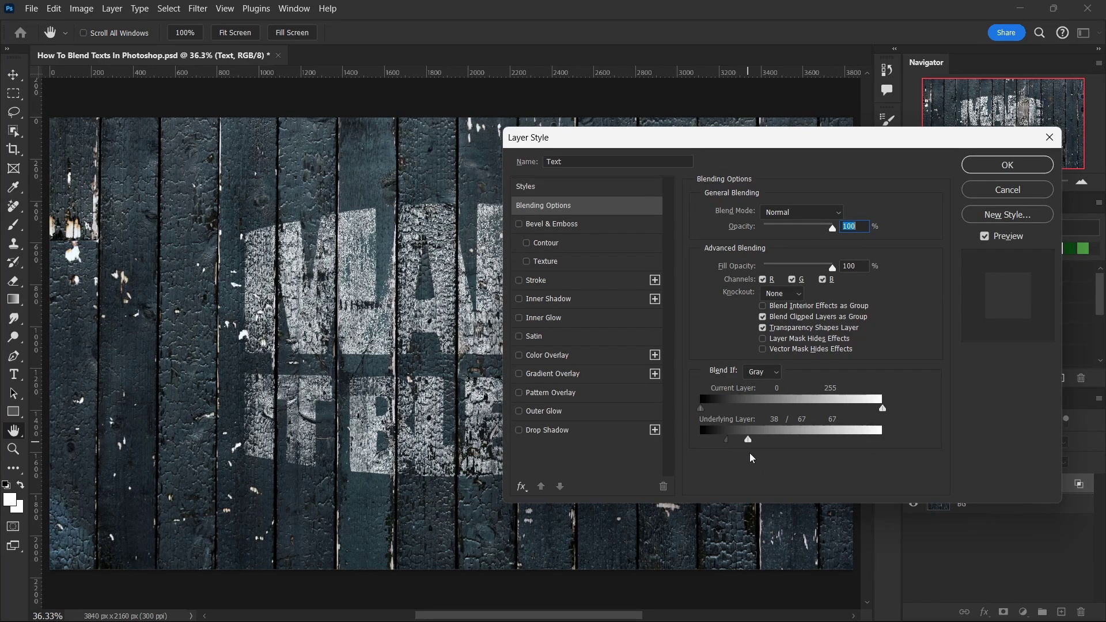
key(alt)
drag(748, 441, 751, 441)
drag(750, 441, 771, 440)
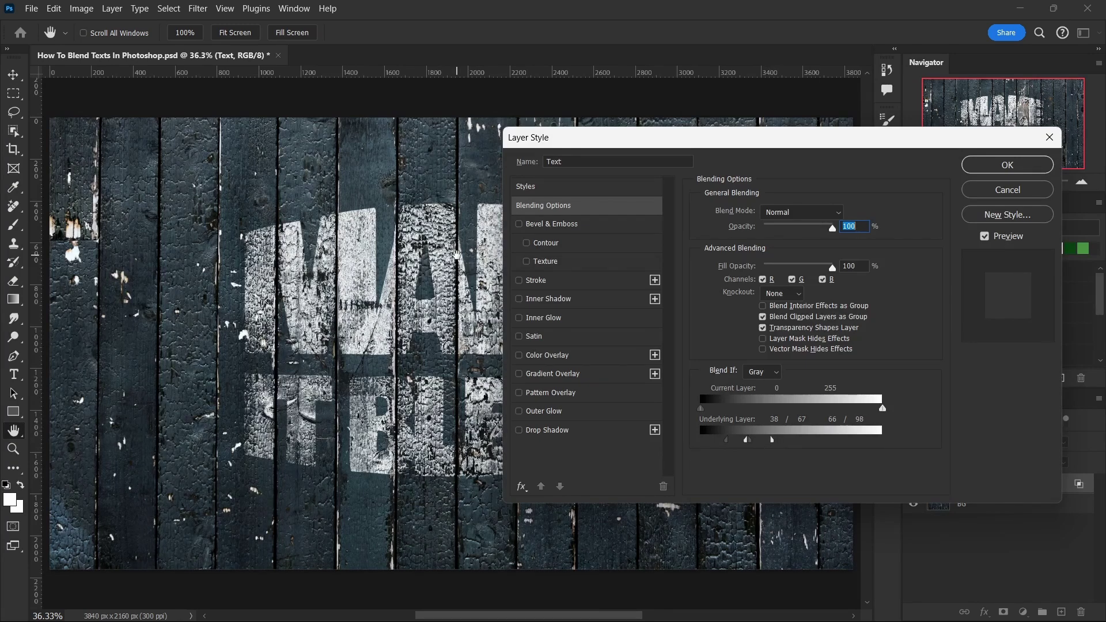
click(1016, 166)
key(e)
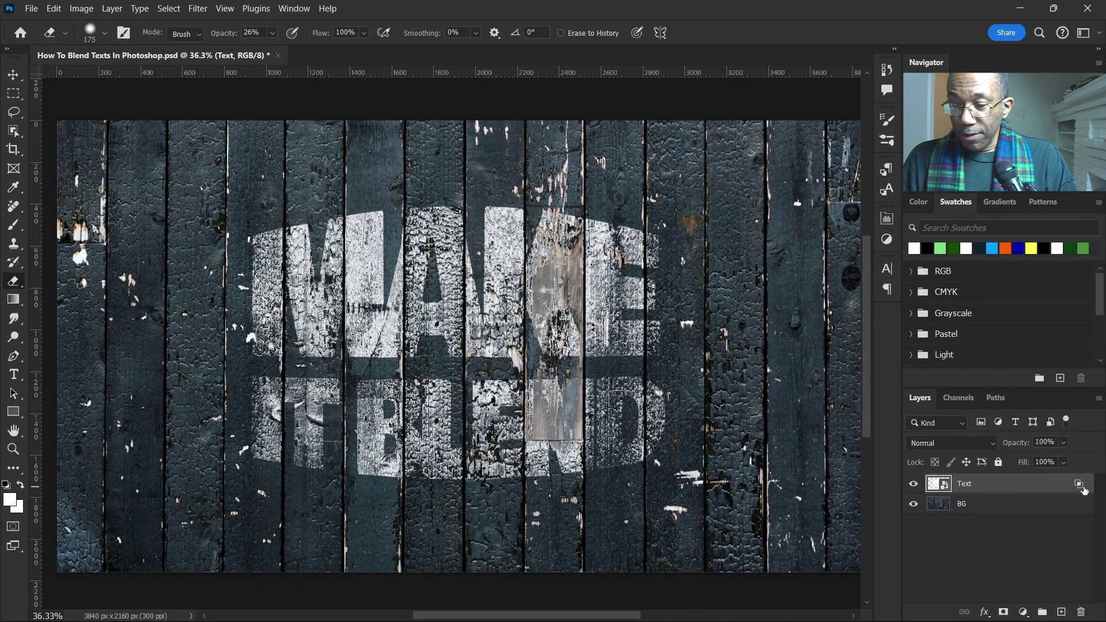
double_click(1083, 490)
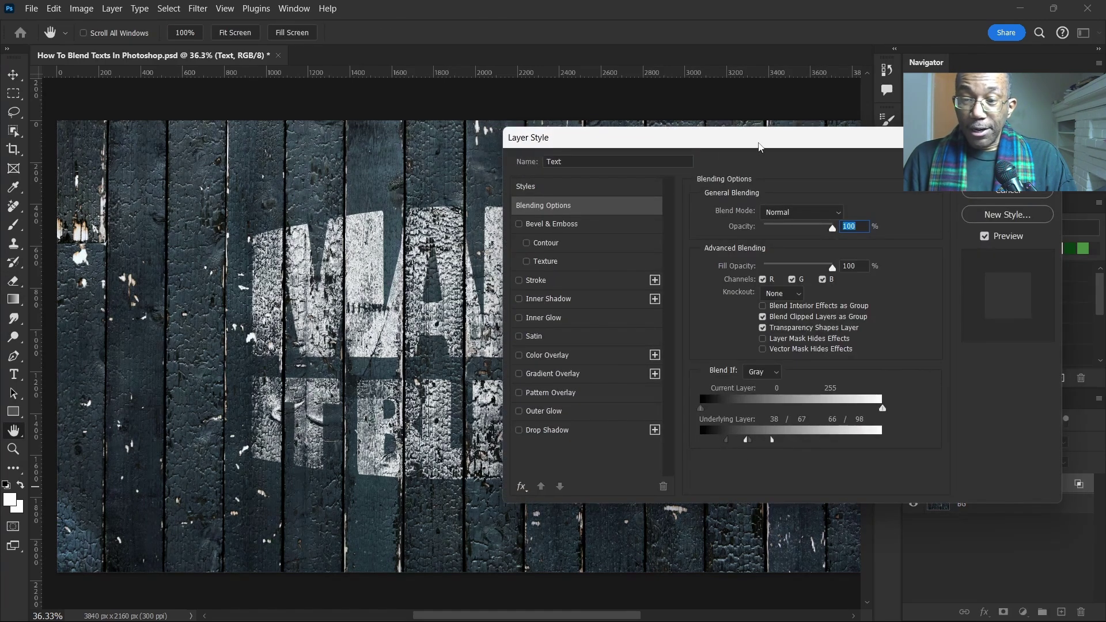
drag(763, 142, 711, 126)
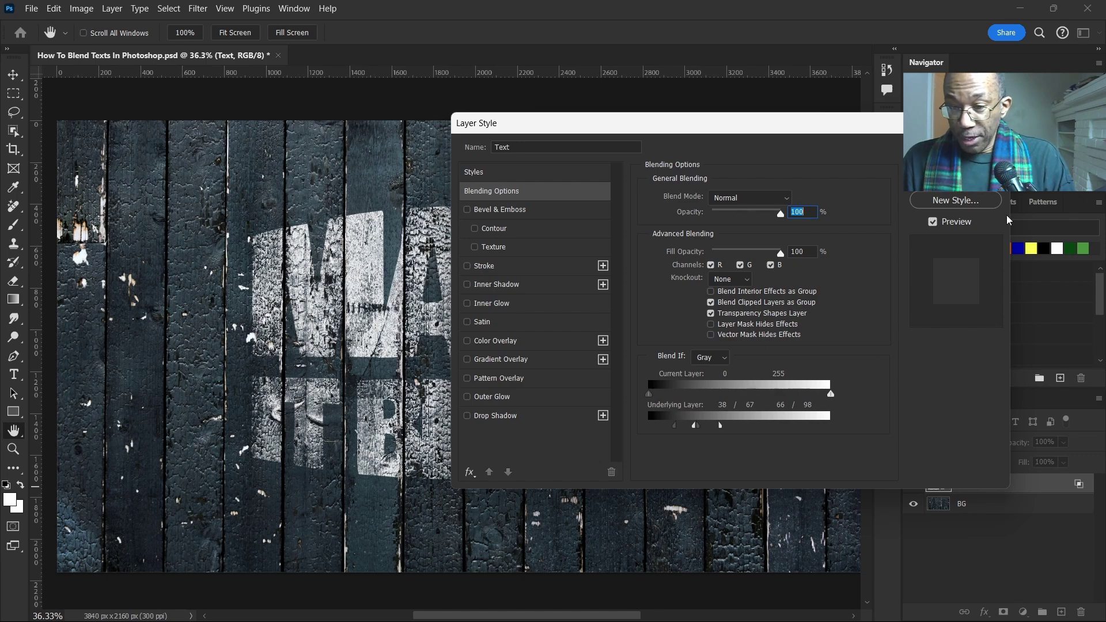
key(Return)
key(e)
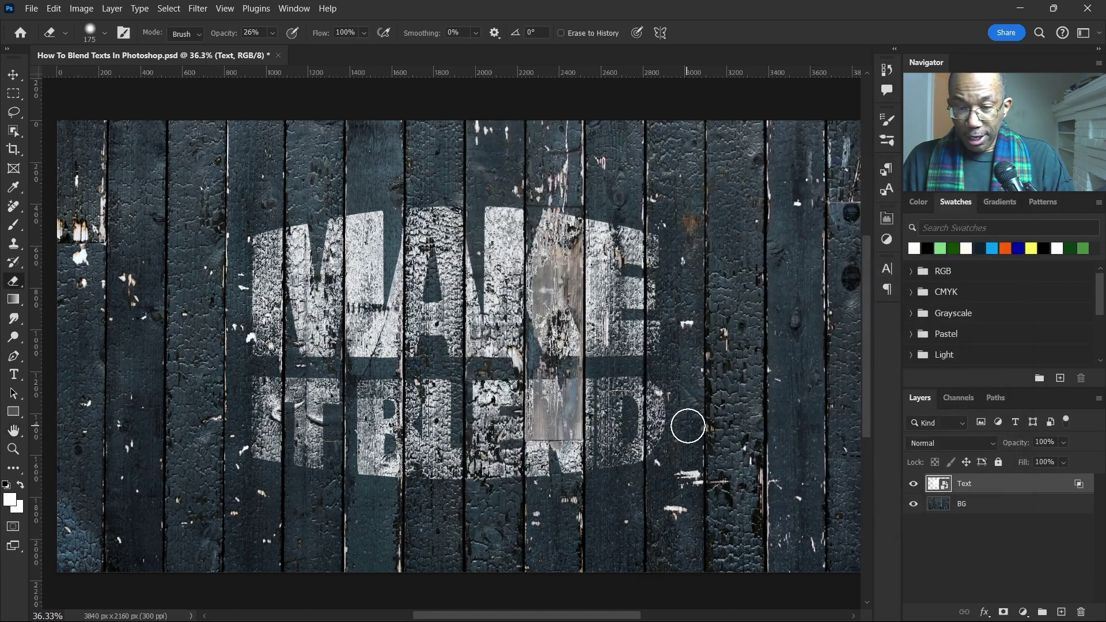